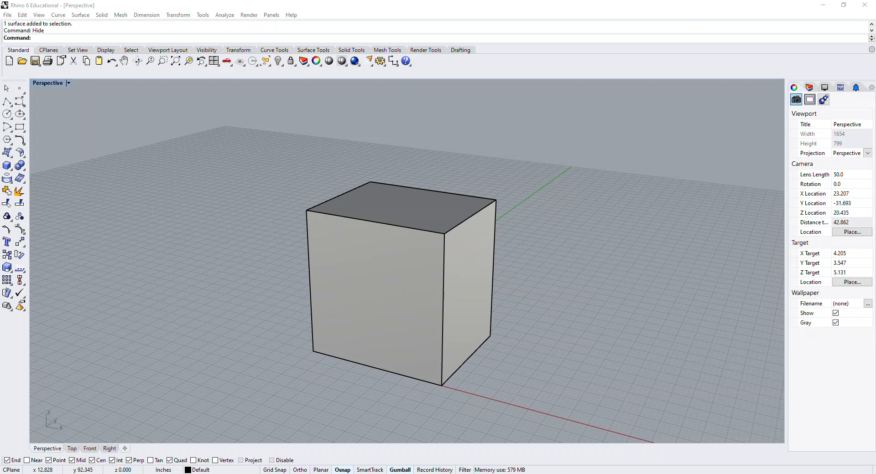
Step: Switch to Illustrator and examine the overlapping cup and shelf lines in the Votive Wall drawing up close
key(alt+Tab)
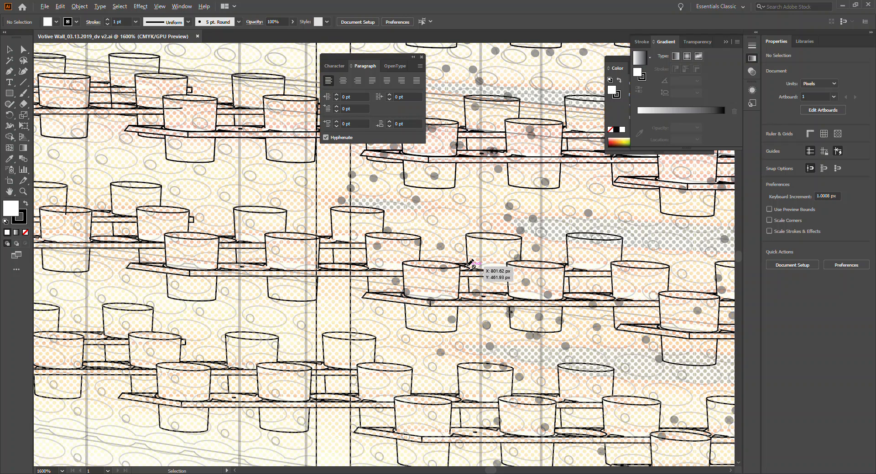
alt+scroll(473, 261, up, 2)
alt+scroll(474, 262, up, 3)
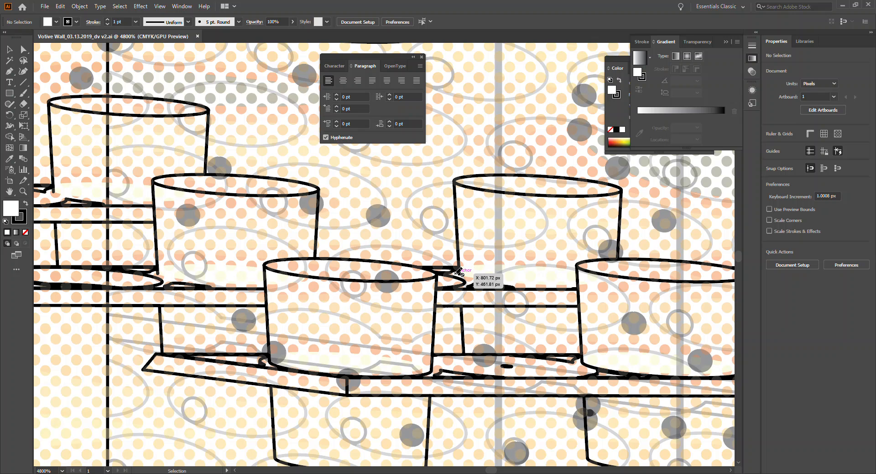
drag(538, 5, 875, 27)
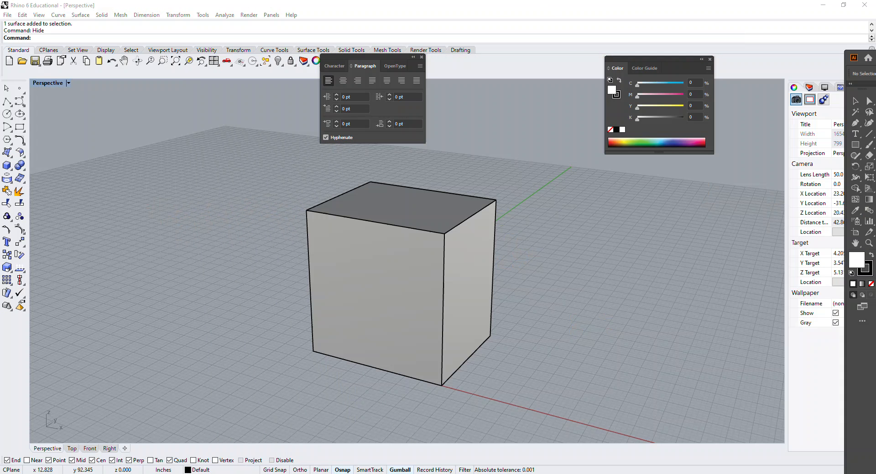
Step: Switch back to Rhino and show all hidden objects
click(521, 187)
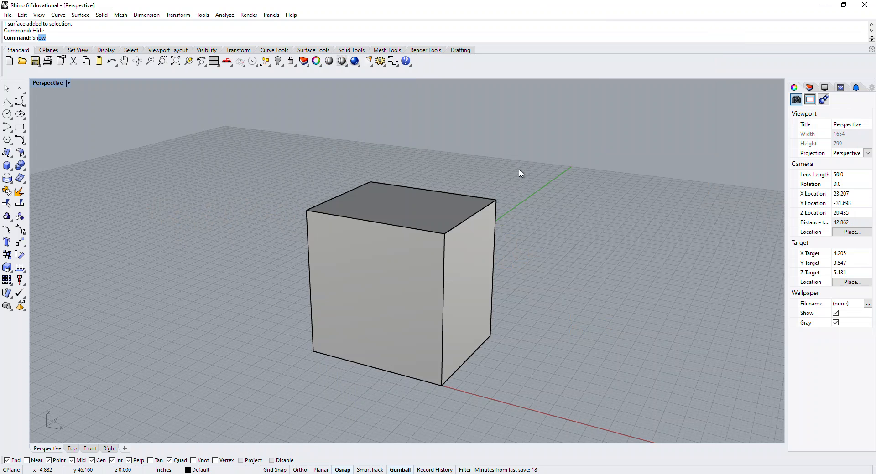
text(Sh)
key(Return)
scroll(551, 257, down, 6)
Step: Hide the two flat rectangular line drawings beside the box
right_drag(434, 224, 481, 248)
shift+right_drag(722, 337, 657, 337)
drag(725, 357, 496, 260)
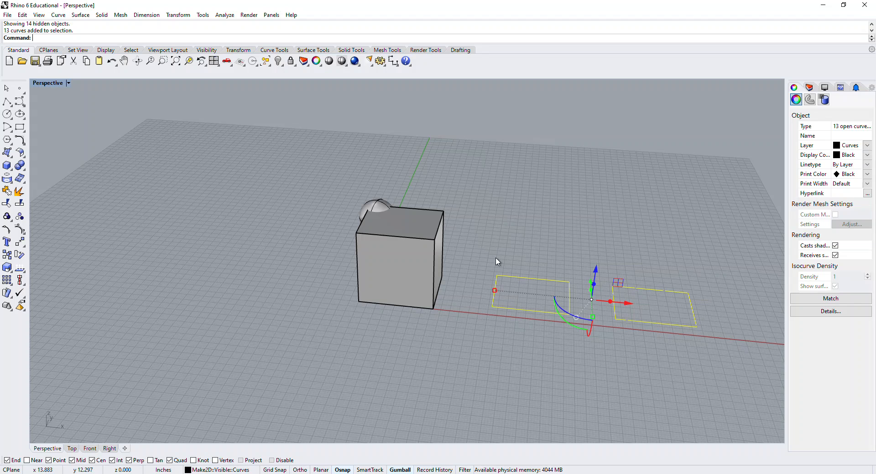
text(Hide)
key(Return)
Step: Examine where the sphere cuts into the box's top back corner
right_drag(494, 261, 390, 228)
click(390, 228)
scroll(356, 184, up, 3)
click(356, 185)
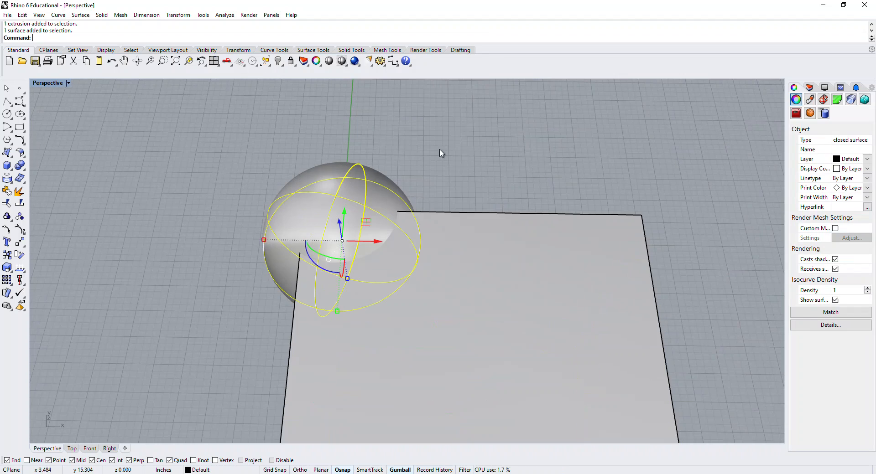
click(474, 149)
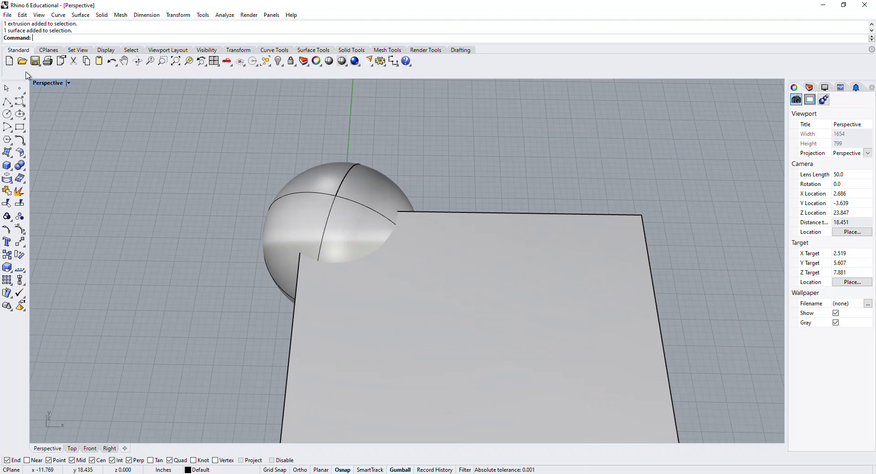
Step: Maximize the Top viewport and set its display mode to Shaded
double_click(41, 82)
double_click(40, 84)
right_drag(318, 280, 349, 241)
scroll(350, 246, up, 6)
click(49, 84)
click(221, 119)
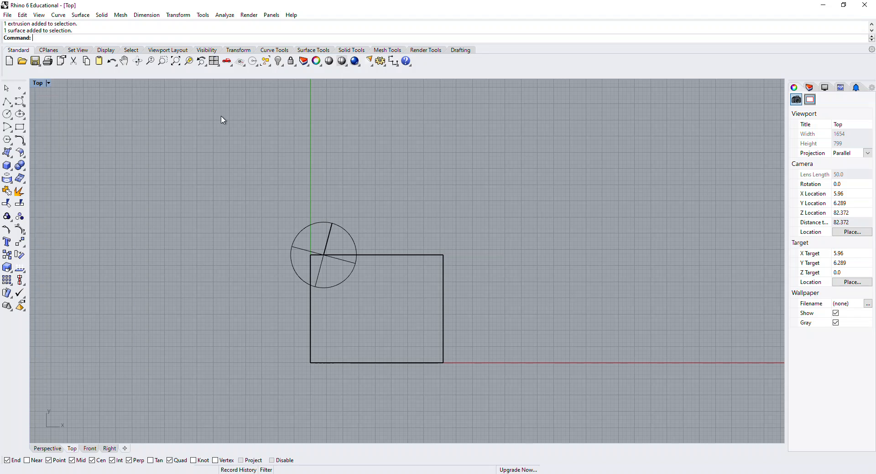
click(48, 83)
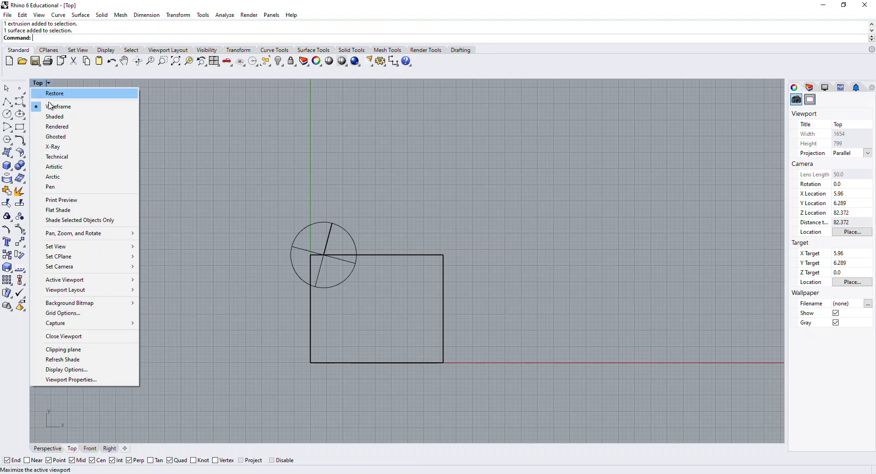
click(66, 118)
scroll(346, 278, up, 8)
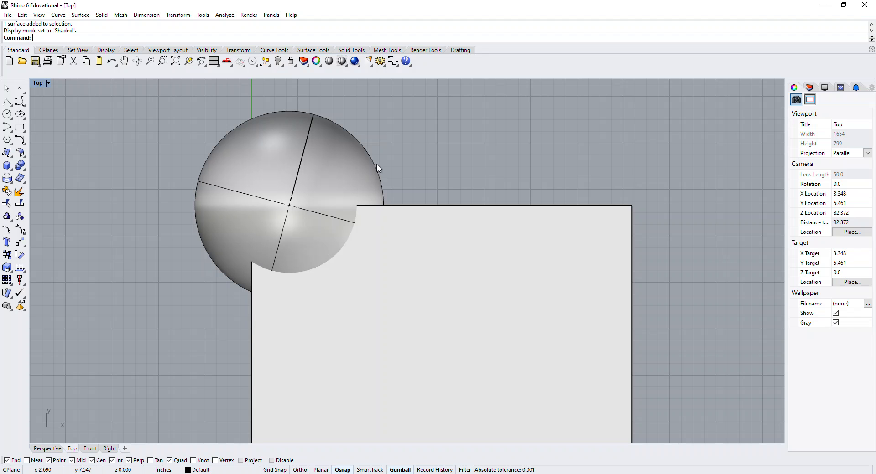
Step: Generate a Make2D drawing of the sphere and box from the Top view with hidden lines included
drag(416, 170, 322, 252)
scroll(402, 242, down, 3)
text(Make2D)
key(Return)
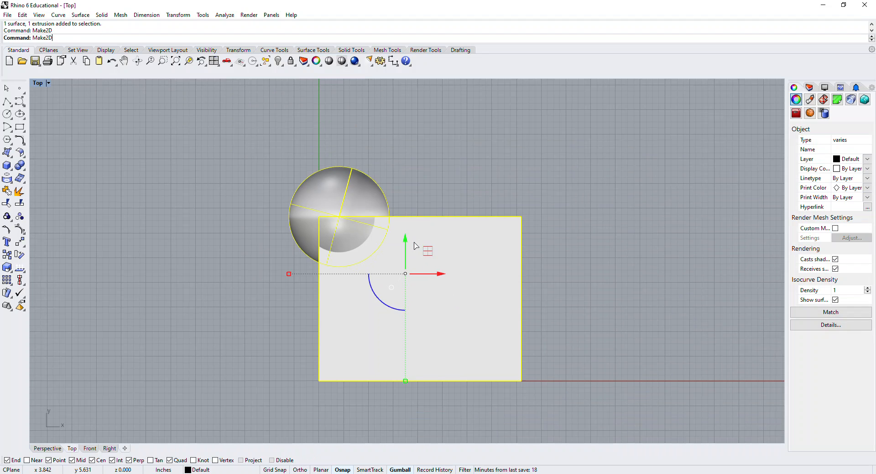
click(396, 339)
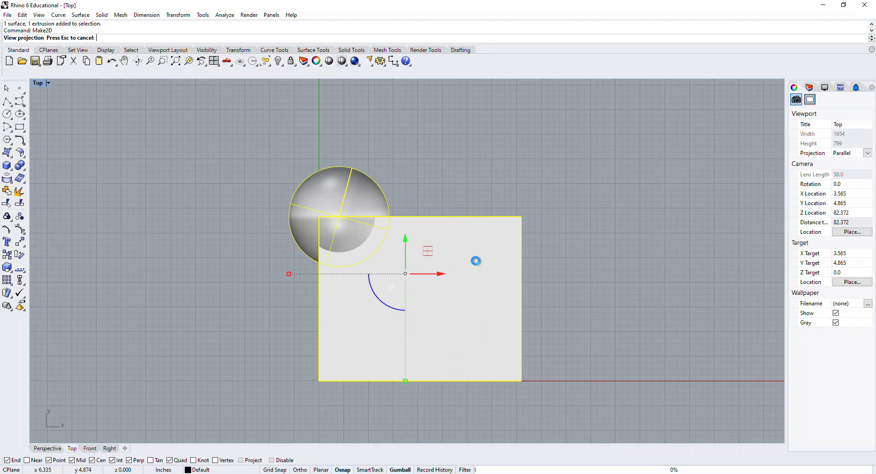
scroll(479, 264, down, 4)
right_drag(572, 239, 495, 236)
key(Escape)
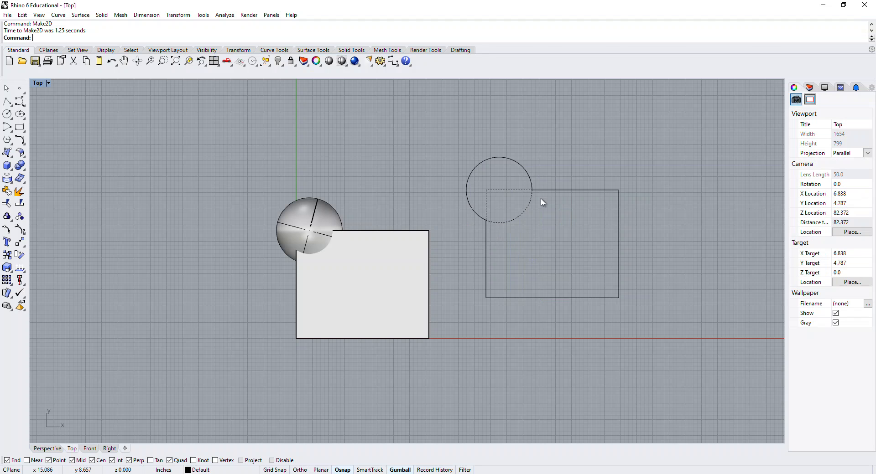
scroll(545, 197, up, 4)
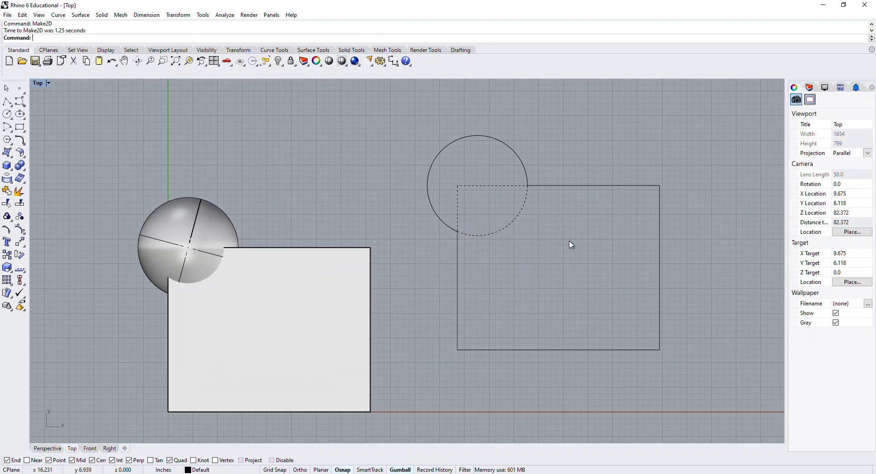
Step: Delete the 2D drawing of the sphere and box
drag(677, 371, 423, 127)
key(Delete)
right_drag(253, 264, 307, 224)
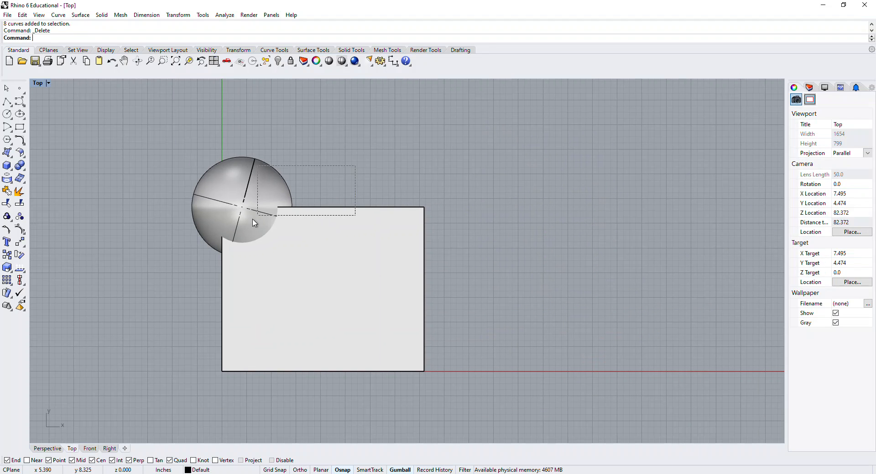
key(ctrl+a)
text(Make2D)
key(Return)
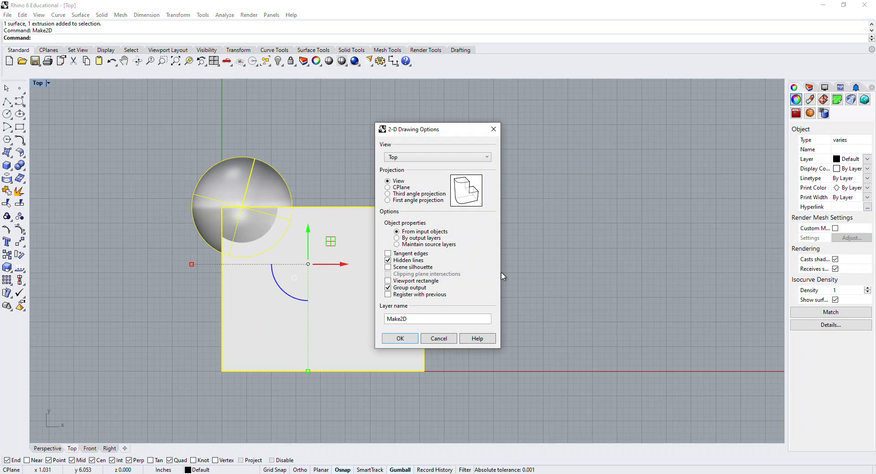
click(438, 338)
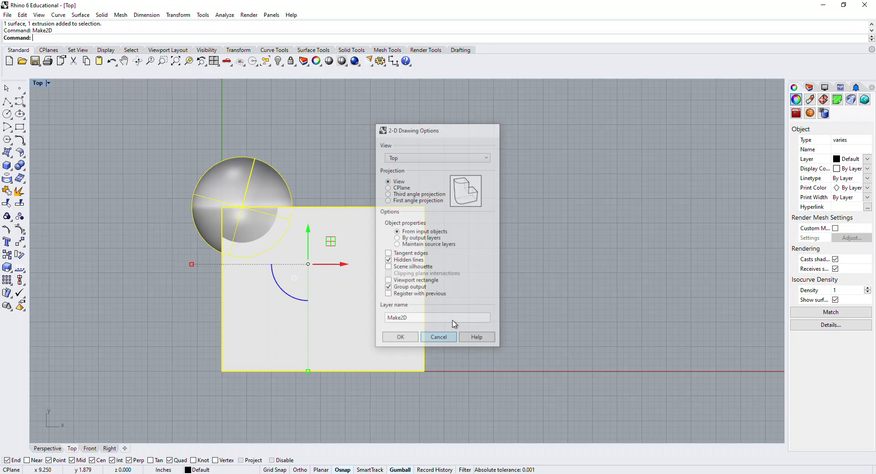
Step: Create the intersection curve between the sphere and the box with Intersect
scroll(255, 206, up, 3)
click(220, 216)
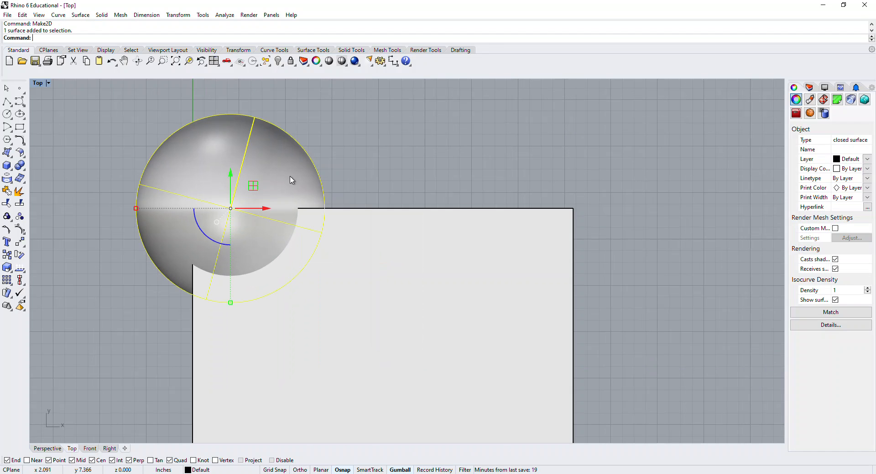
click(393, 233)
click(379, 196)
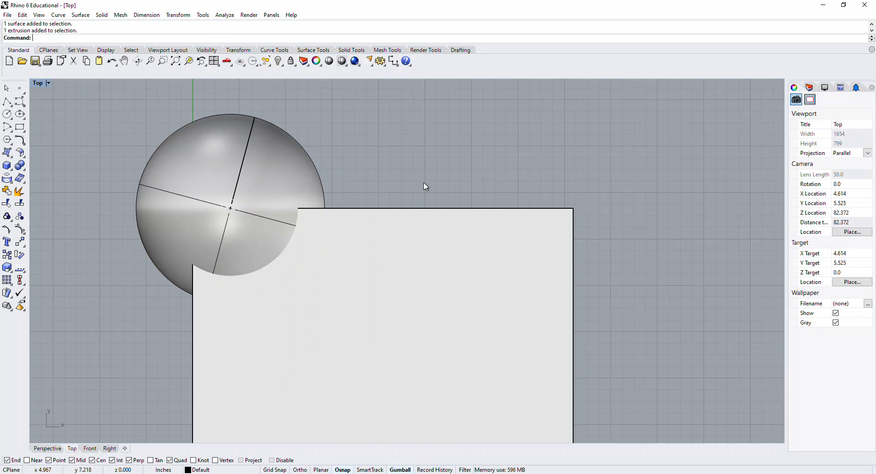
right_drag(371, 211, 514, 210)
click(397, 191)
drag(530, 152, 382, 259)
text(Intersect)
key(Return)
key(Escape)
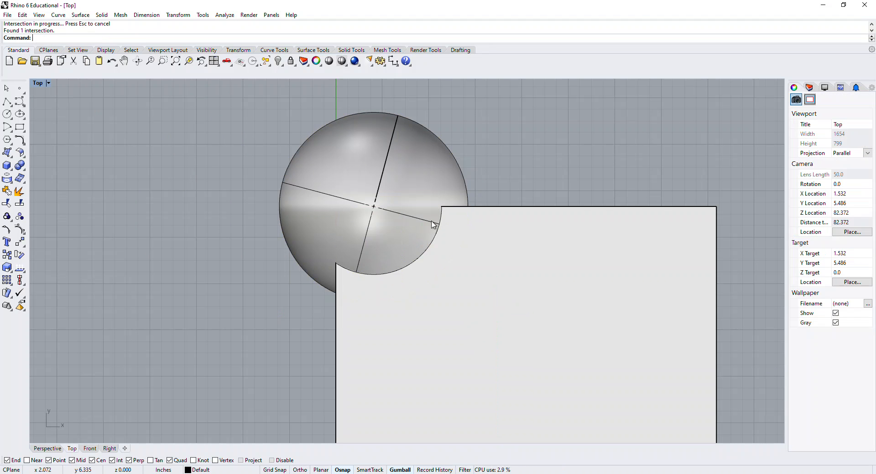
Step: Generate a Top view Make2D drawing of the sphere, box and intersection curve with hidden lines
click(450, 207)
click(503, 160)
drag(507, 165, 222, 380)
scroll(228, 378, down, 6)
right_drag(365, 340, 353, 282)
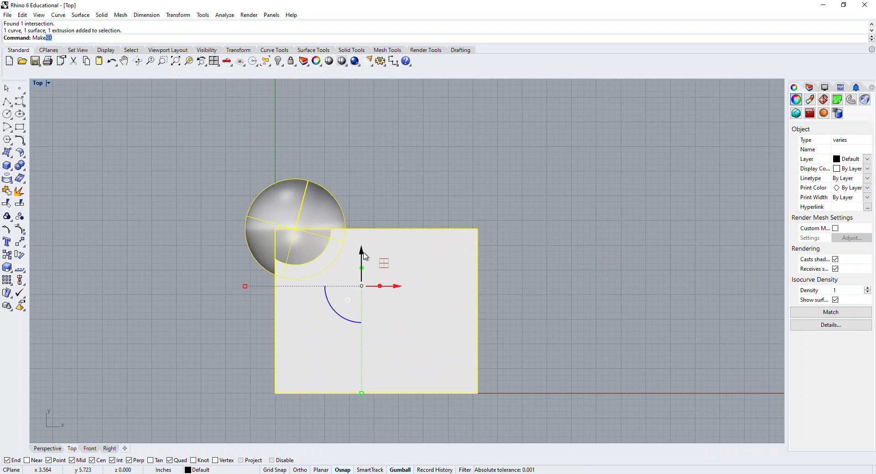
key(Return)
click(408, 342)
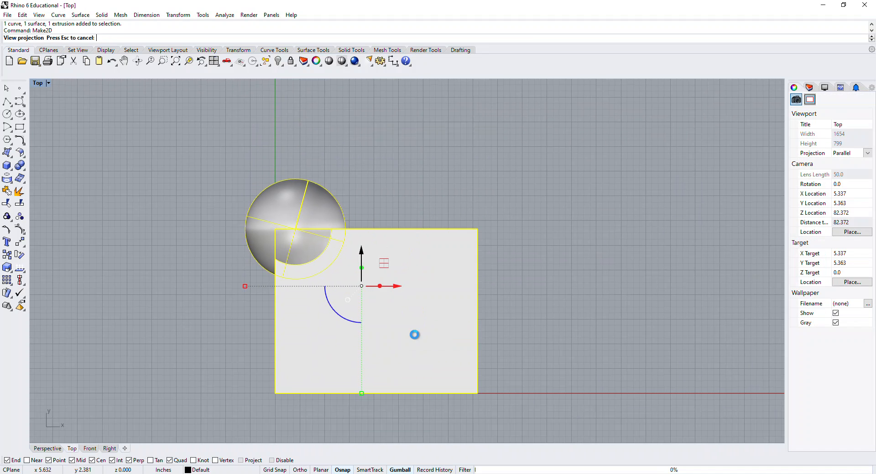
key(Escape)
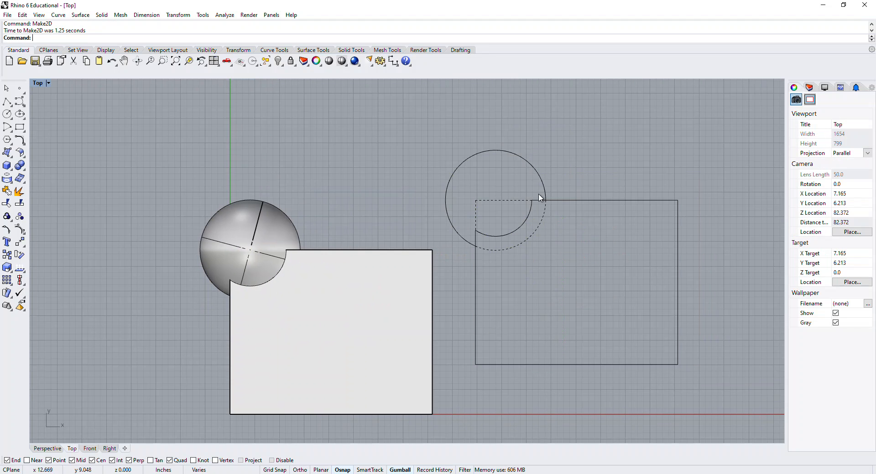
scroll(534, 201, up, 4)
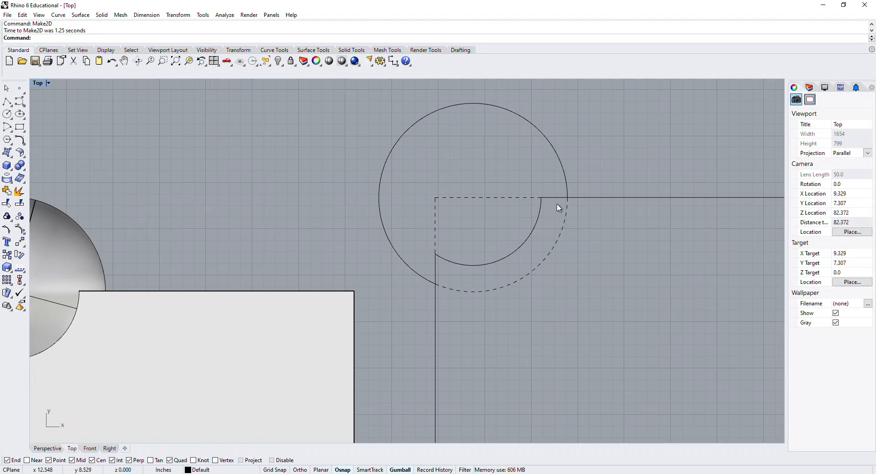
Step: Delete the 2D drawing that includes the intersection curve
scroll(543, 201, down, 3)
drag(600, 186, 446, 322)
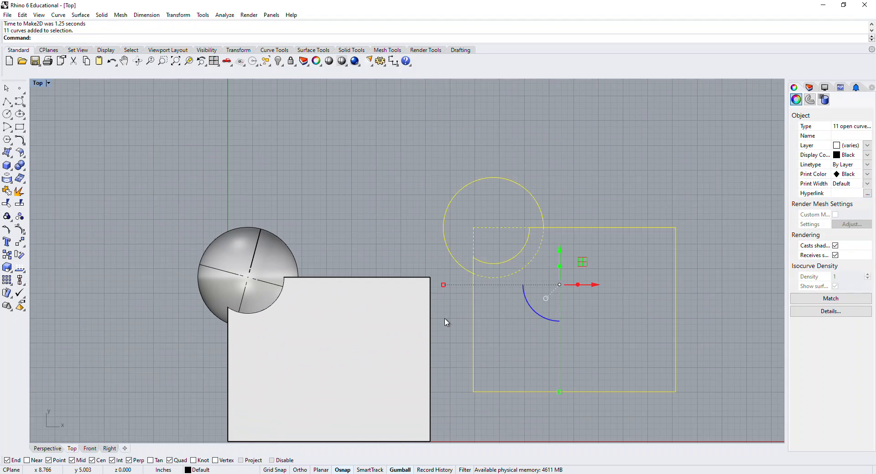
key(Delete)
right_drag(300, 264, 400, 218)
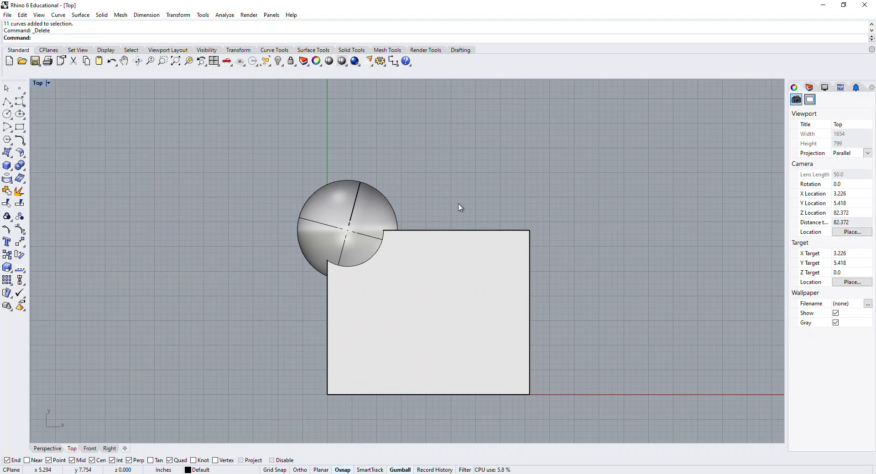
Step: Merge the sphere and the box into one solid with BooleanUnion
drag(279, 163, 393, 306)
click(380, 252)
click(421, 281)
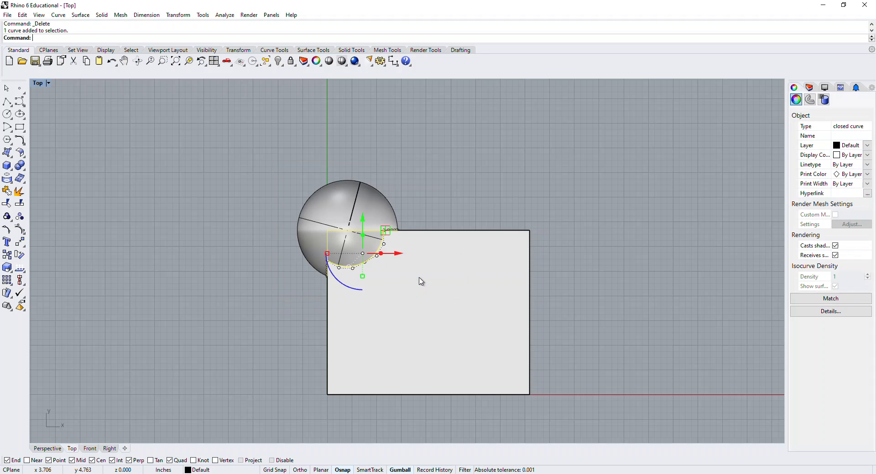
key(Escape)
click(393, 214)
shift+click(420, 271)
text(BooleanUnion)
key(Return)
Step: Generate a Top view Make2D drawing of the unioned solid with hidden lines
click(443, 144)
scroll(391, 225, up, 6)
scroll(389, 225, up, 2)
click(355, 235)
click(504, 206)
click(356, 318)
text(Make2D)
key(Return)
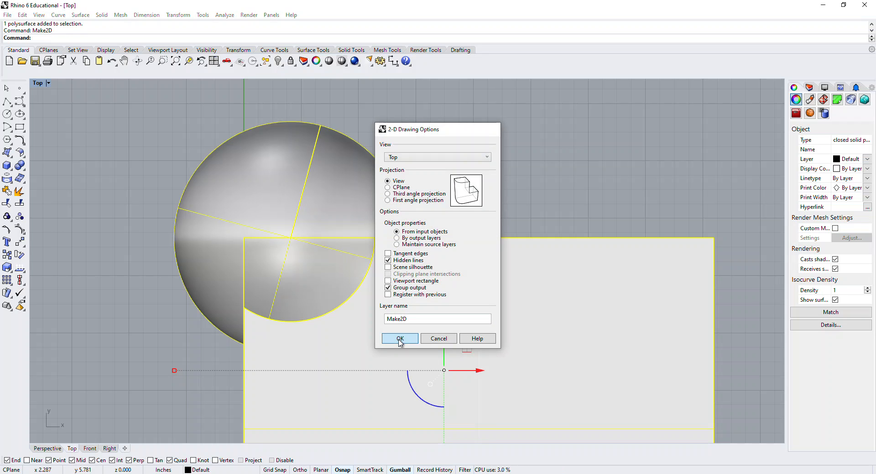
click(400, 339)
Step: Move the 2D drawing farther from the solid and inspect where its circle meets the box edges
scroll(438, 356, down, 10)
scroll(486, 350, up, 3)
drag(486, 350, 616, 351)
key(Escape)
scroll(582, 336, up, 5)
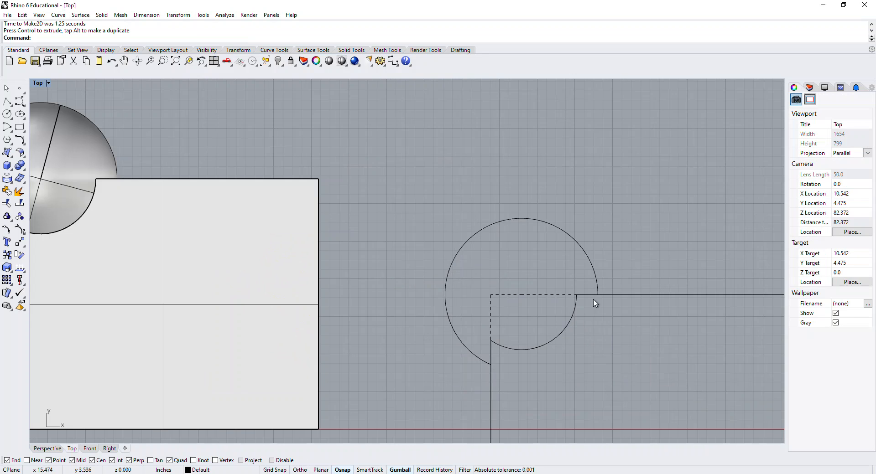
right_drag(555, 338, 558, 267)
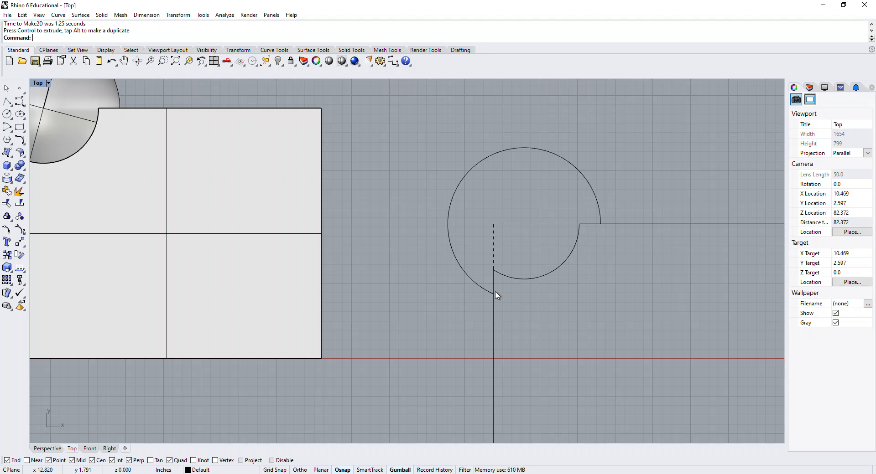
Step: Undo the 2D drawing and the Boolean union so the sphere and box are separate objects again
scroll(610, 220, down, 8)
drag(604, 207, 539, 266)
key(ctrl+z)
key(ctrl+z)
key(ctrl+z)
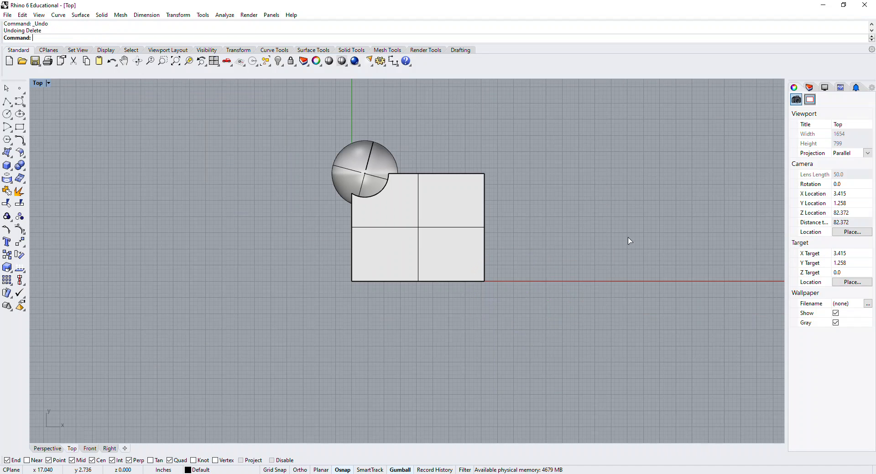
key(ctrl+z)
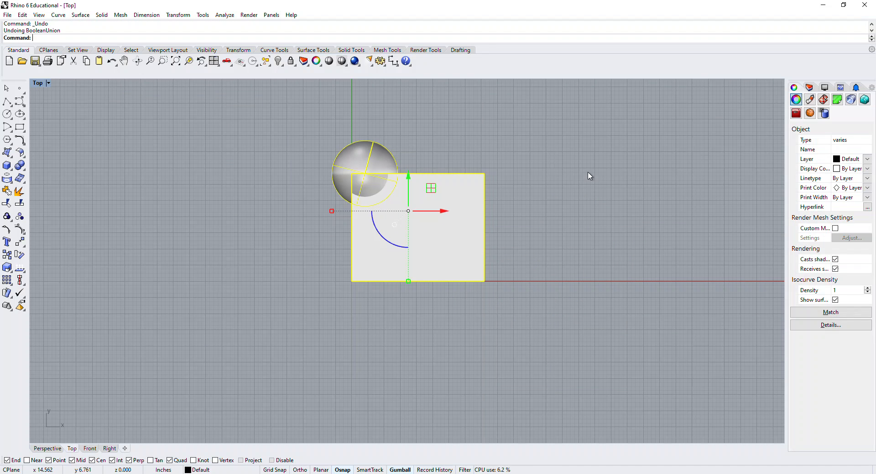
key(ctrl+z)
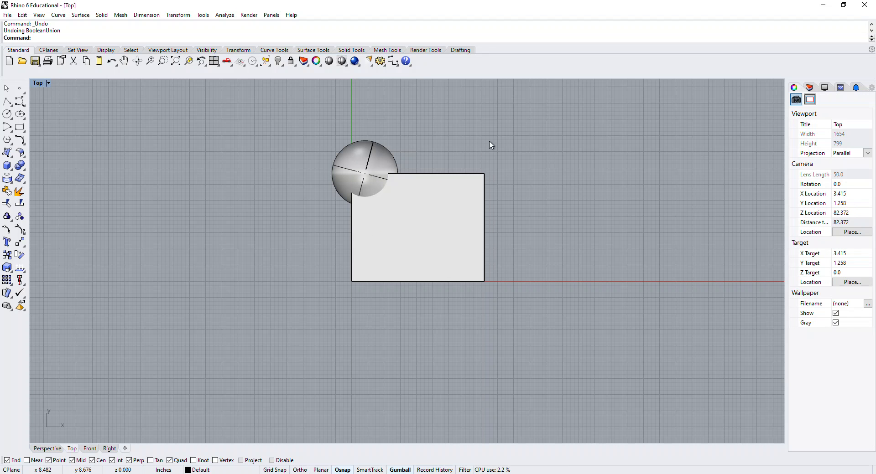
Step: Show the hidden rectangular 2D curves beside the box
key(Return)
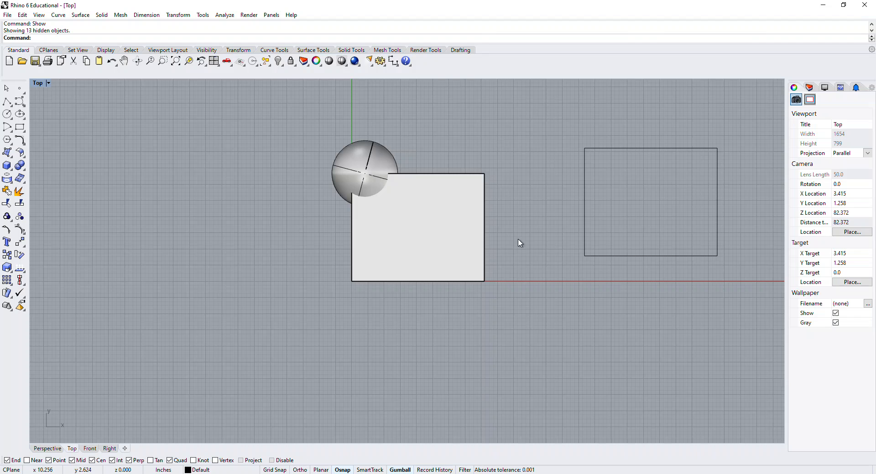
scroll(505, 240, down, 5)
scroll(573, 251, up, 7)
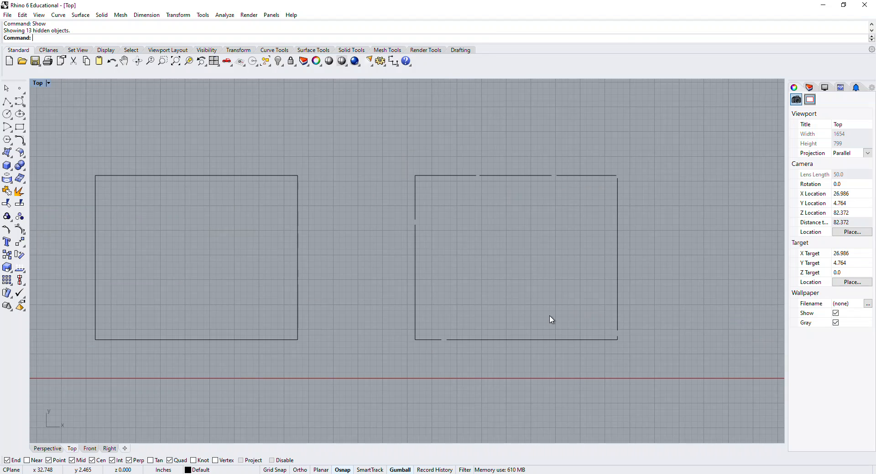
Step: Compare the two rectangular 2D drawings and examine the gaps along the edges and corner of the second
right_drag(287, 256, 363, 265)
drag(423, 265, 353, 239)
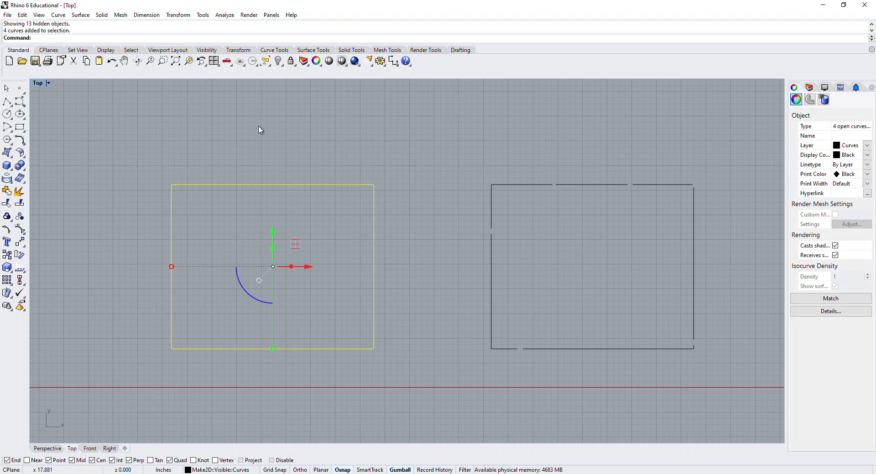
right_drag(436, 275, 368, 274)
click(368, 272)
scroll(637, 189, up, 10)
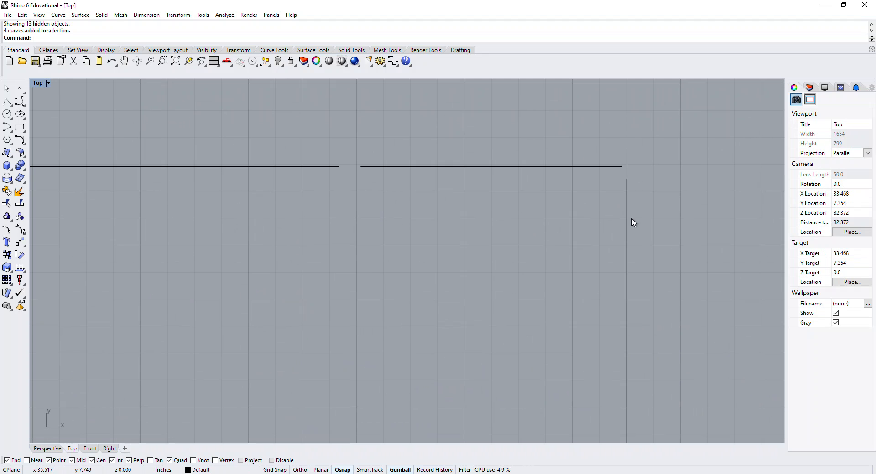
scroll(619, 263, down, 10)
Step: Open the document's model units settings with the absolute tolerance ready for editing
right_drag(591, 201, 590, 236)
text(units)
key(Return)
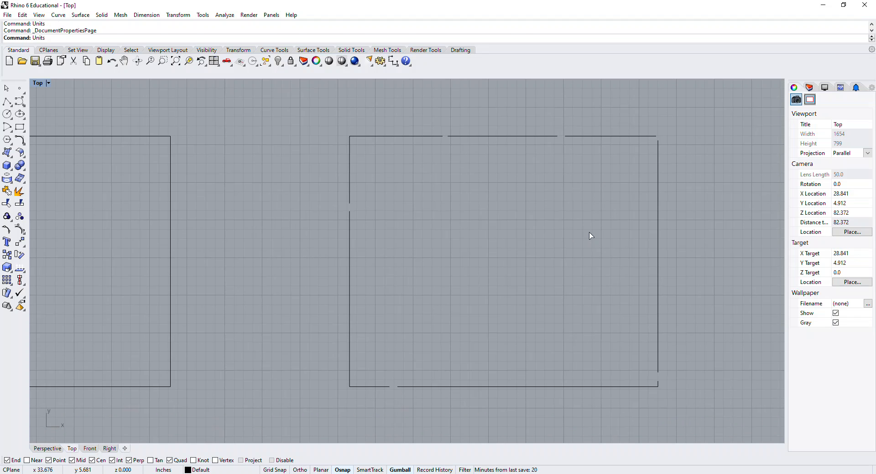
click(451, 139)
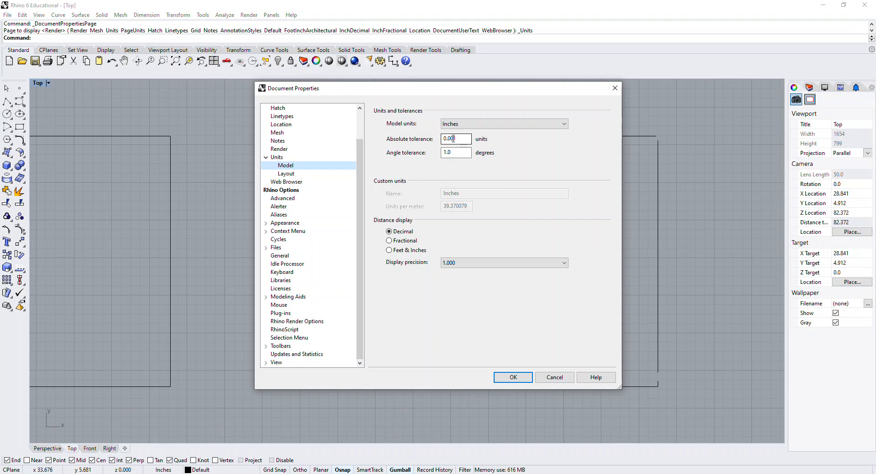